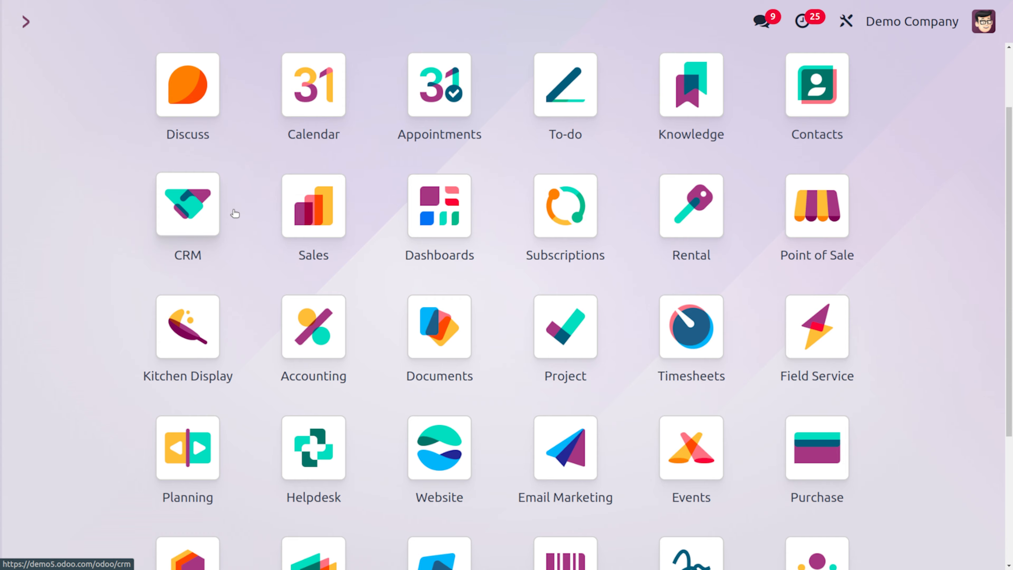
Open the Inventory app's settings and check the Reception Report option in the operations section.
type("in")
key("Return")
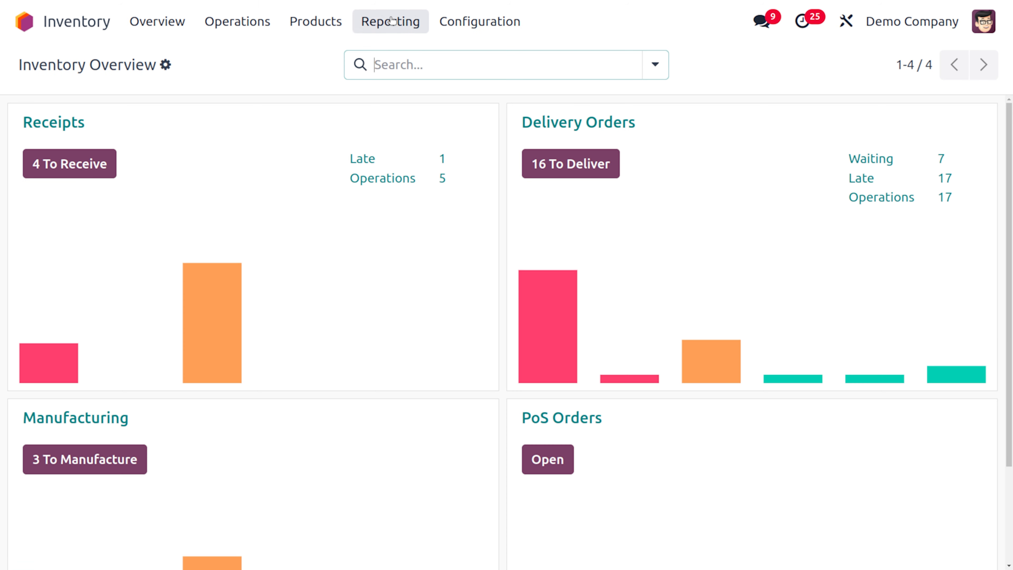
left_click(460, 20)
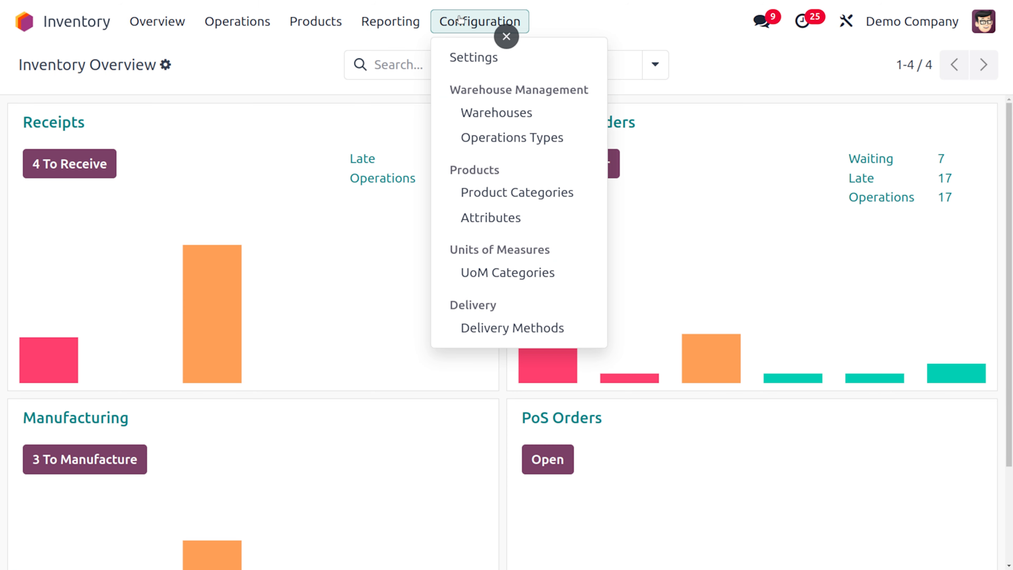
left_click(482, 60)
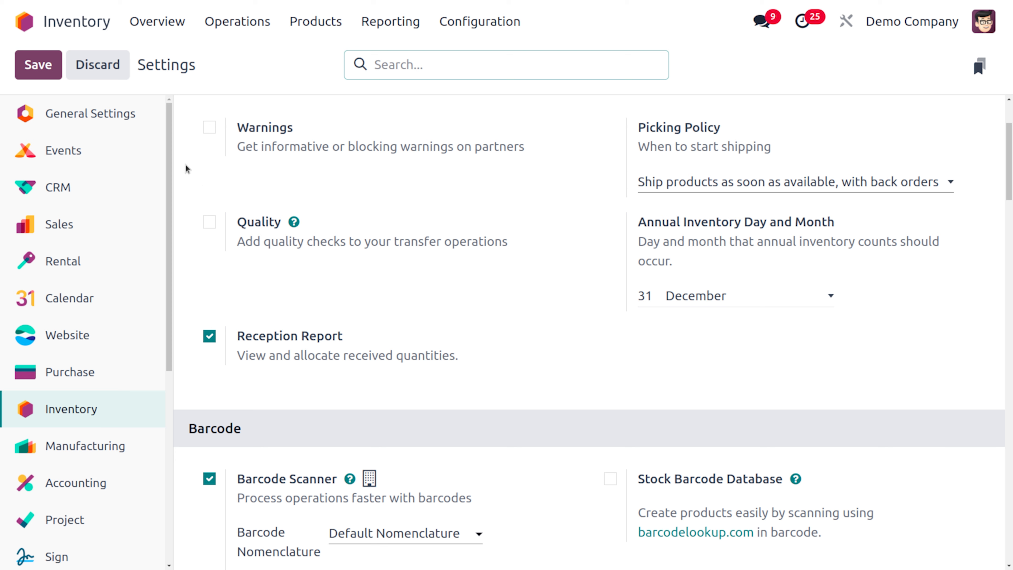
Start a new quotation in the Sales app and select the customer.
left_click(25, 21)
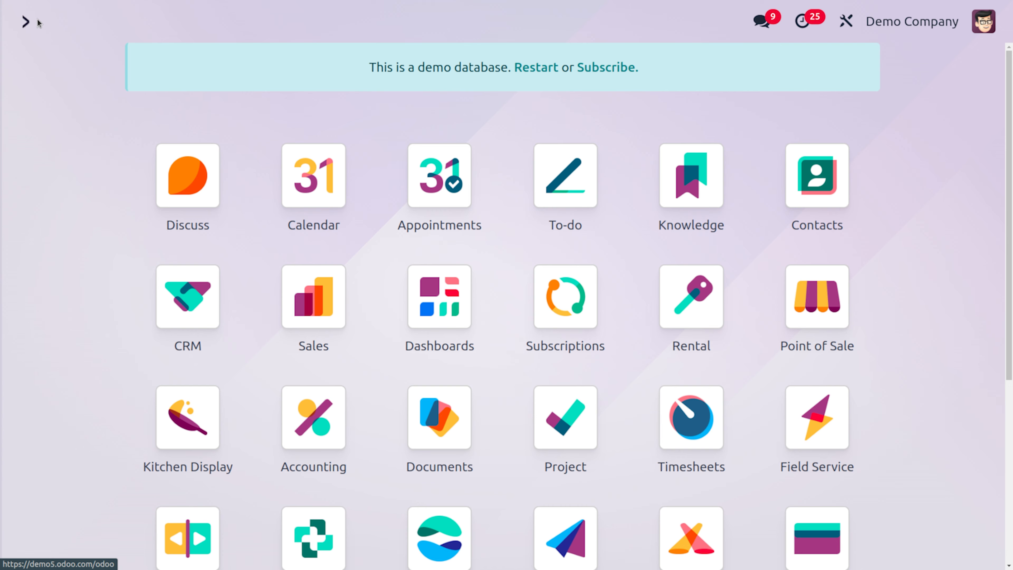
type("sa")
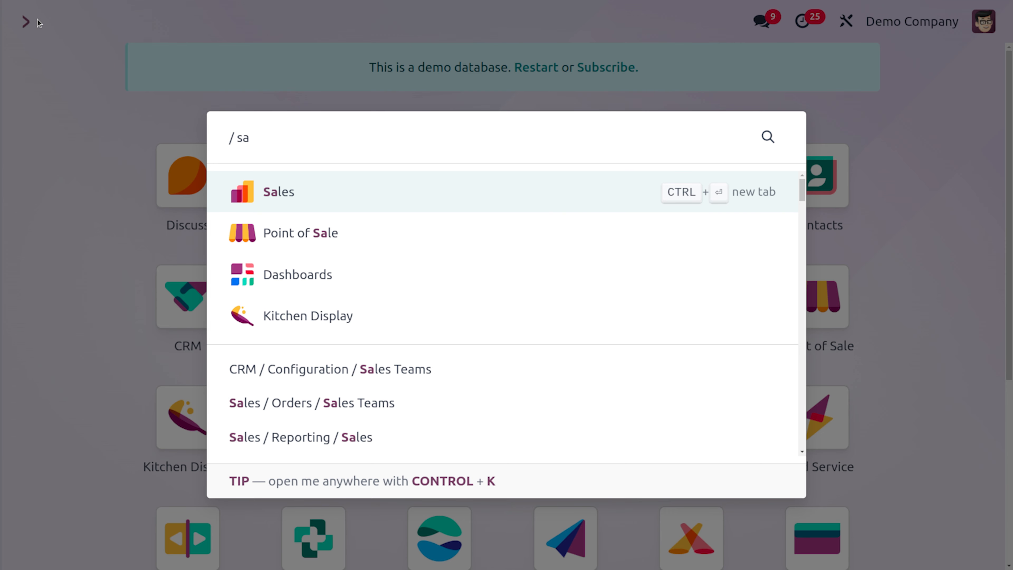
key("Return")
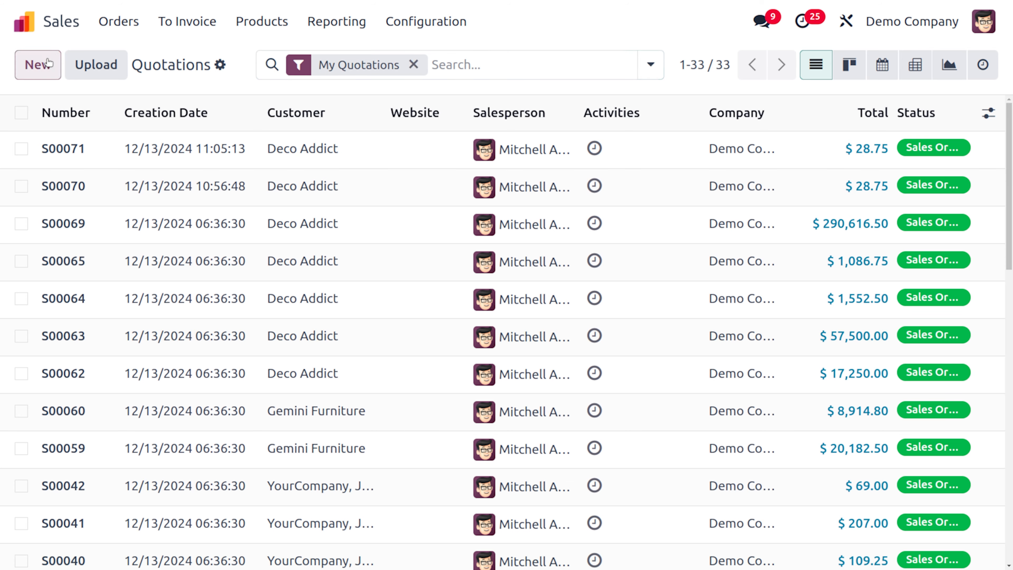
left_click(38, 65)
left_click(276, 226)
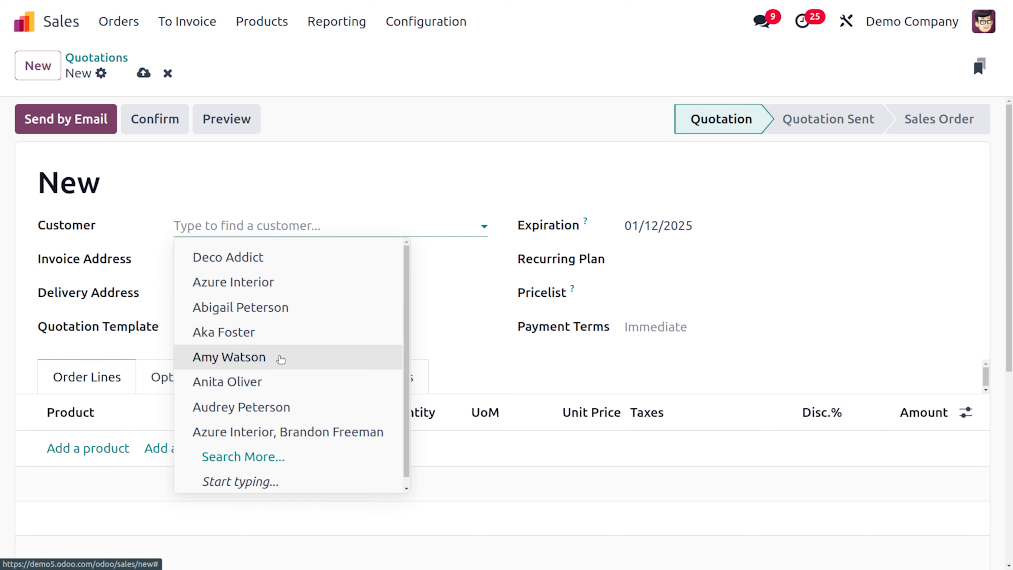
left_click(279, 357)
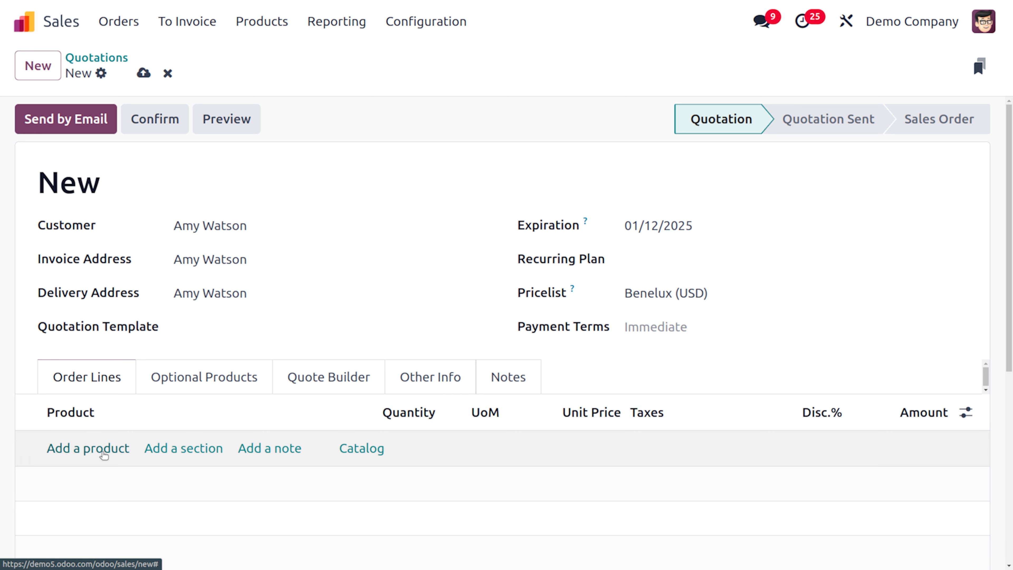
Add the Black embroidered t-shirt in size S to the order lines with a quantity of 20.
left_click(103, 455)
left_click(106, 448)
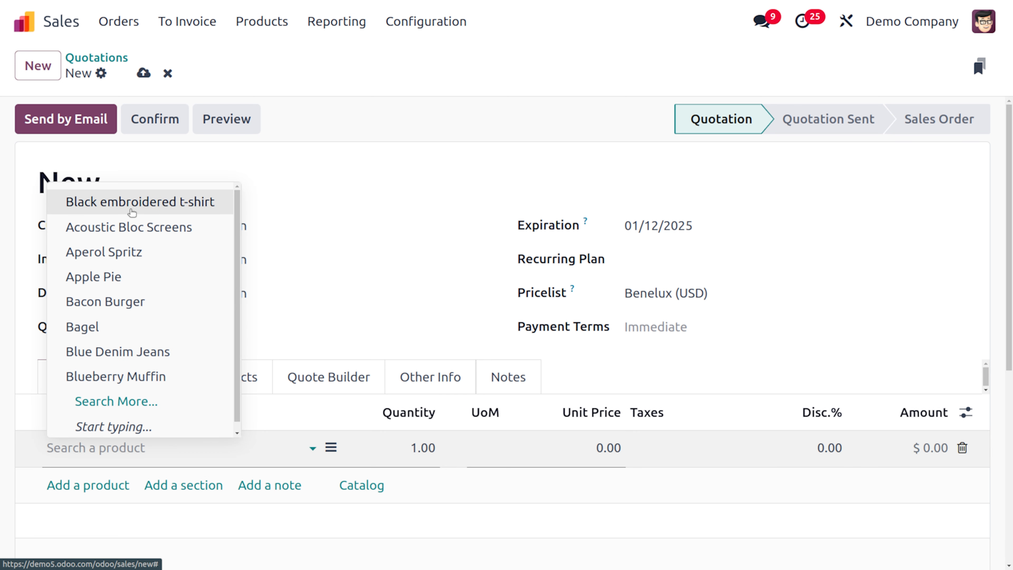
left_click(132, 202)
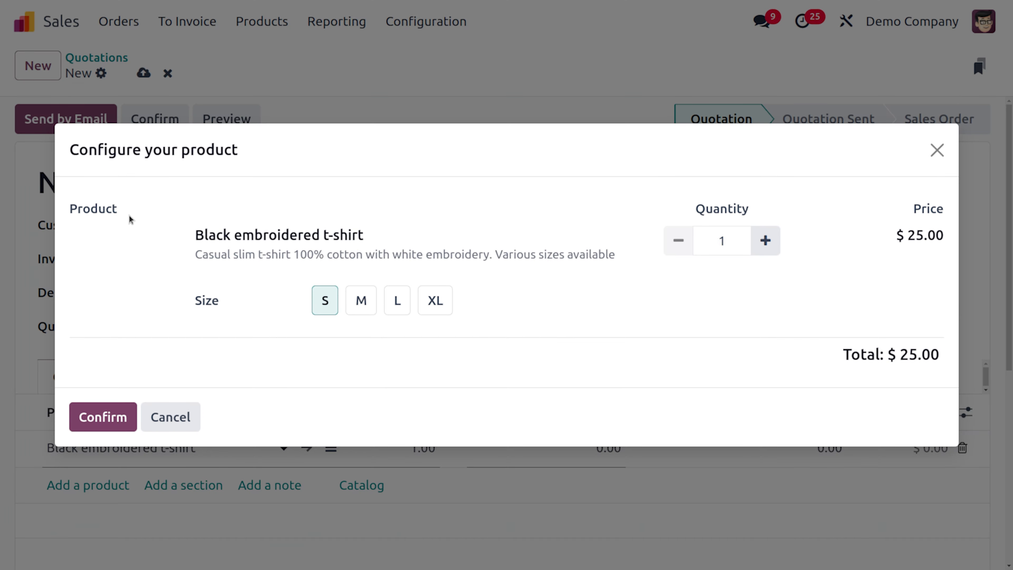
left_click(119, 459)
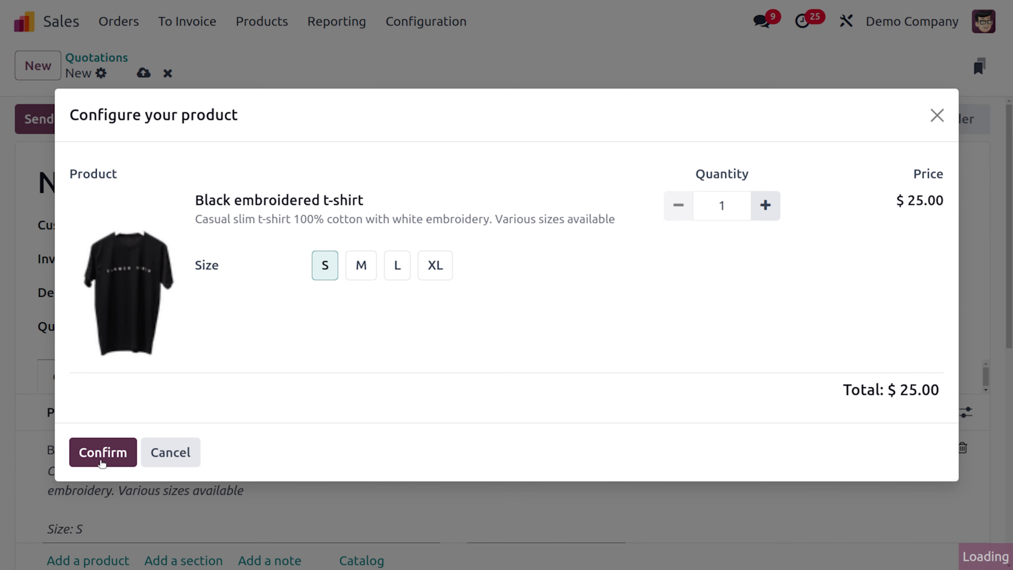
left_click(102, 463)
double_click(425, 447)
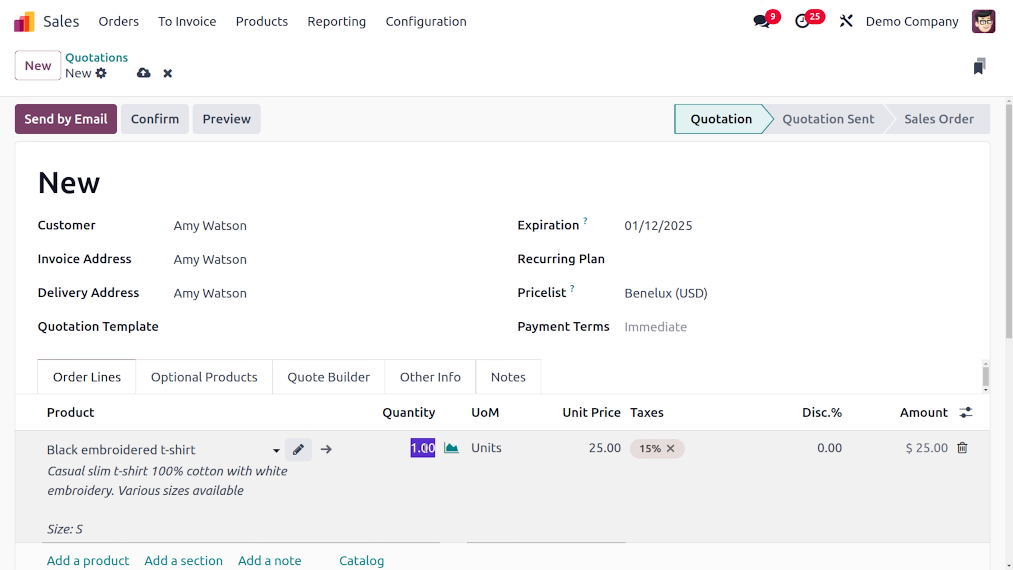
type("20")
left_click(481, 64)
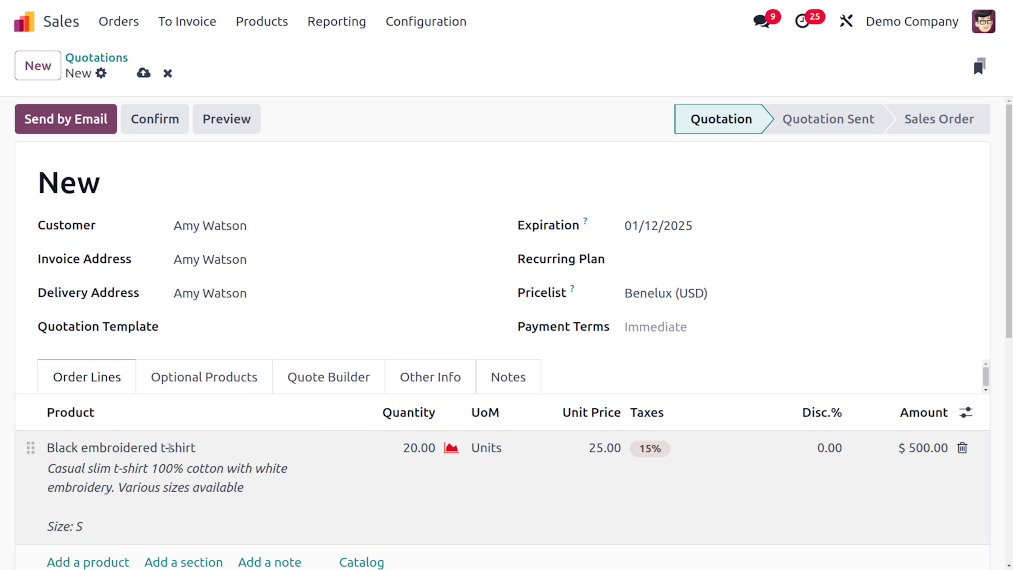
Open the t-shirt's product record from the order line to check its on-hand stock, and return to the quotation.
left_click(172, 449)
left_click(327, 451)
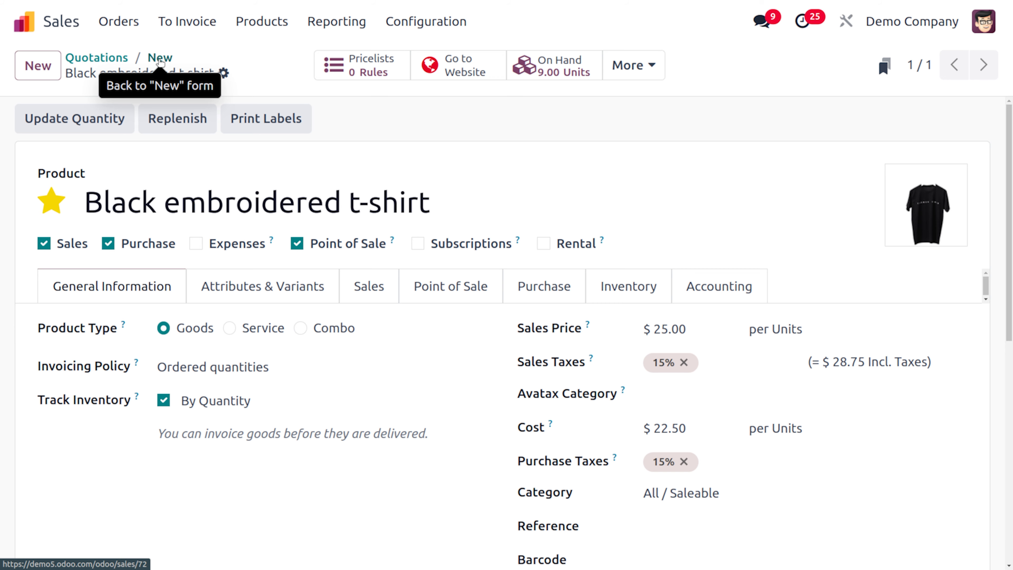
left_click(160, 61)
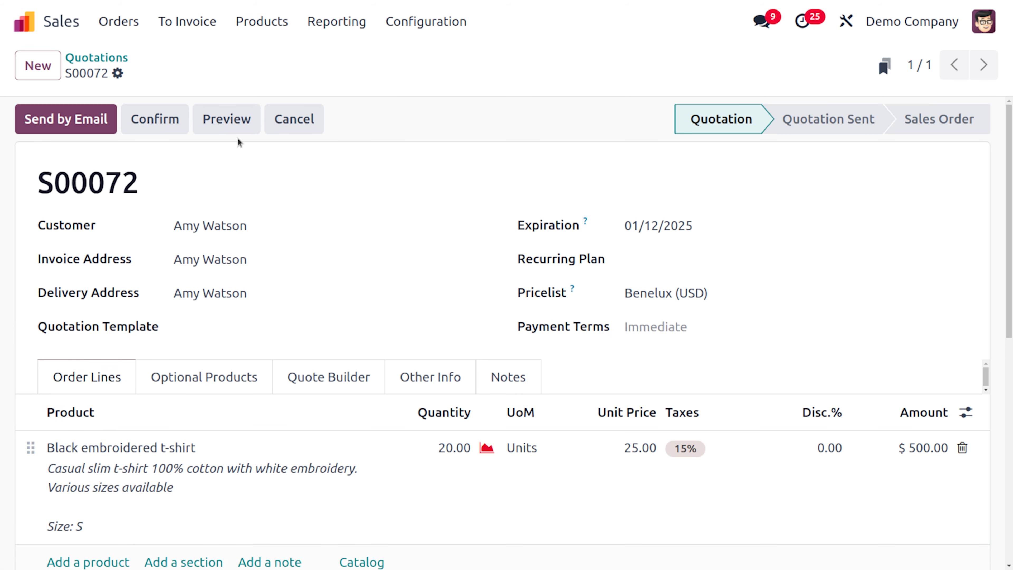
Confirm the quotation as a sales order and open its delivery order.
left_click(141, 121)
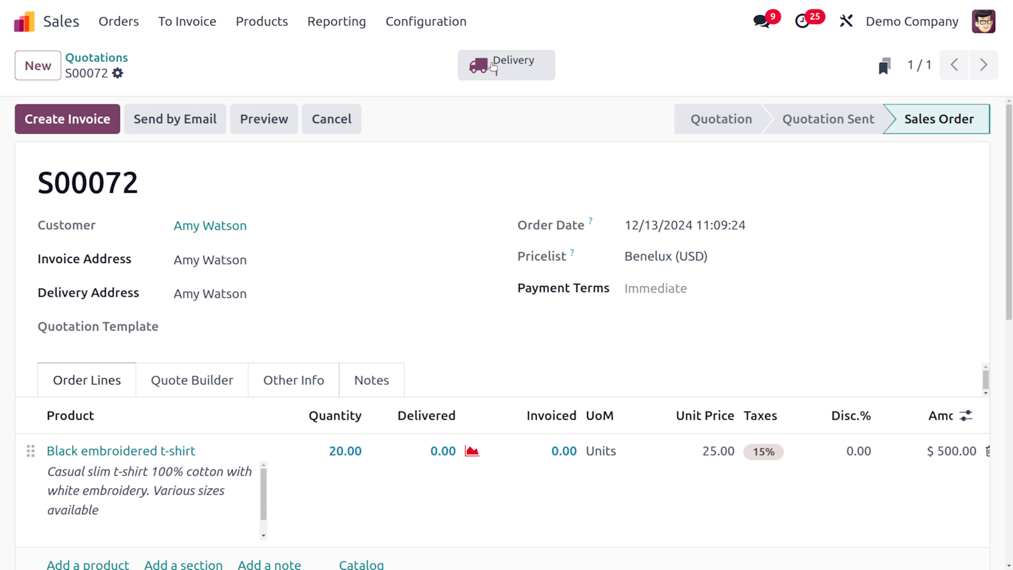
left_click(493, 67)
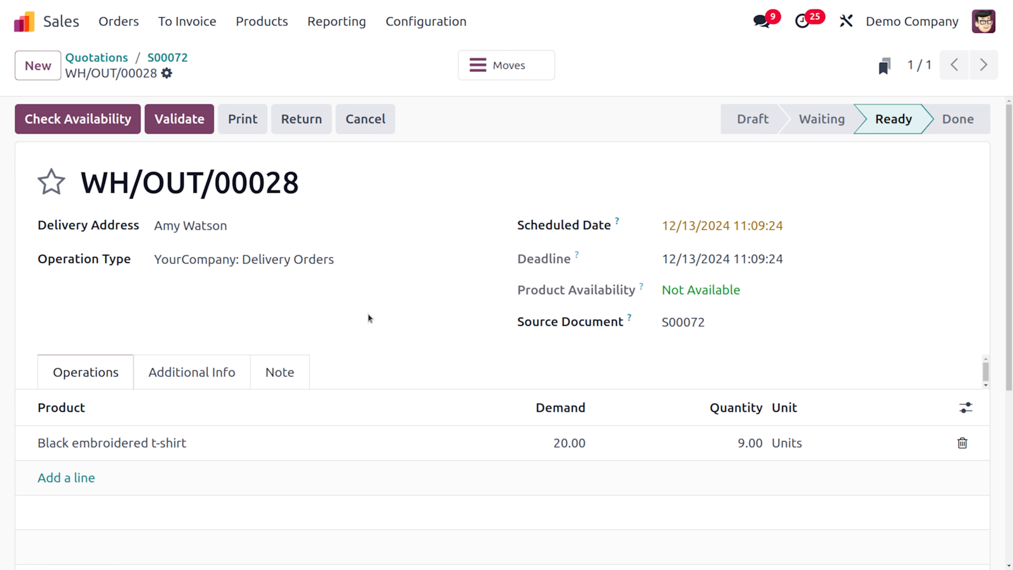
Start a new request for quotation in the Purchase app with Azure Interior as the vendor.
left_click(34, 24)
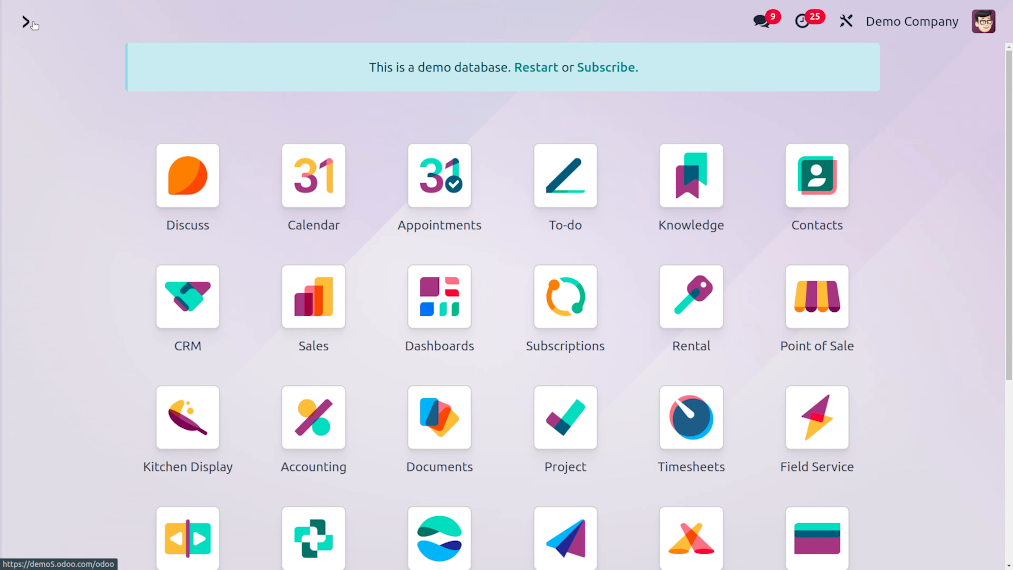
type("pu")
key("Return")
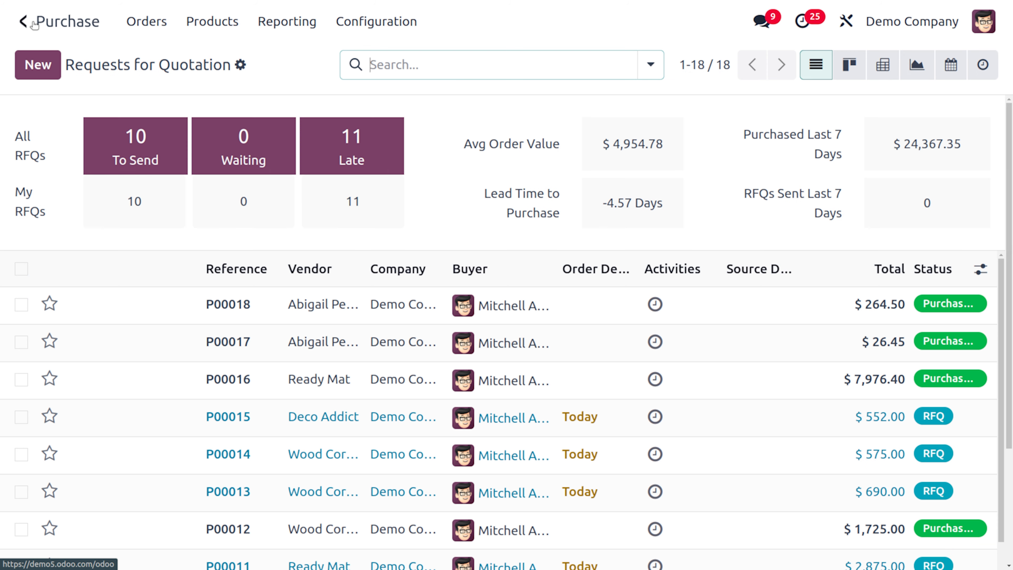
left_click(43, 72)
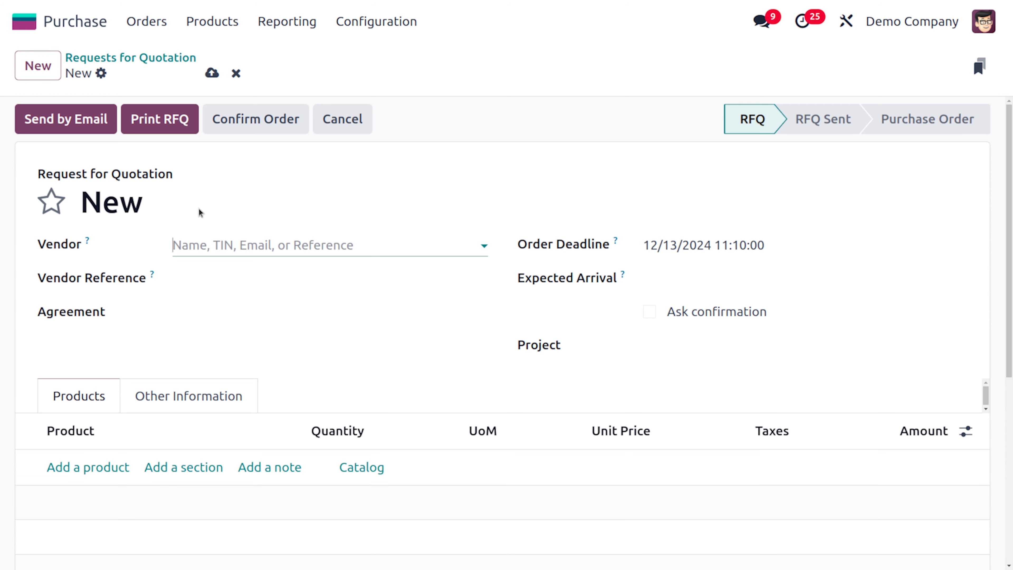
left_click(251, 244)
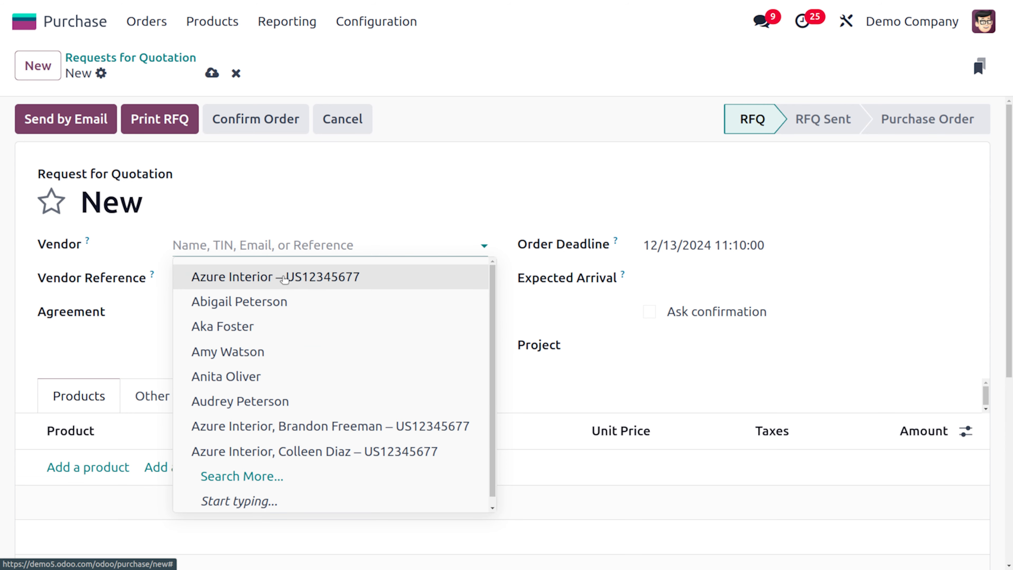
left_click(284, 278)
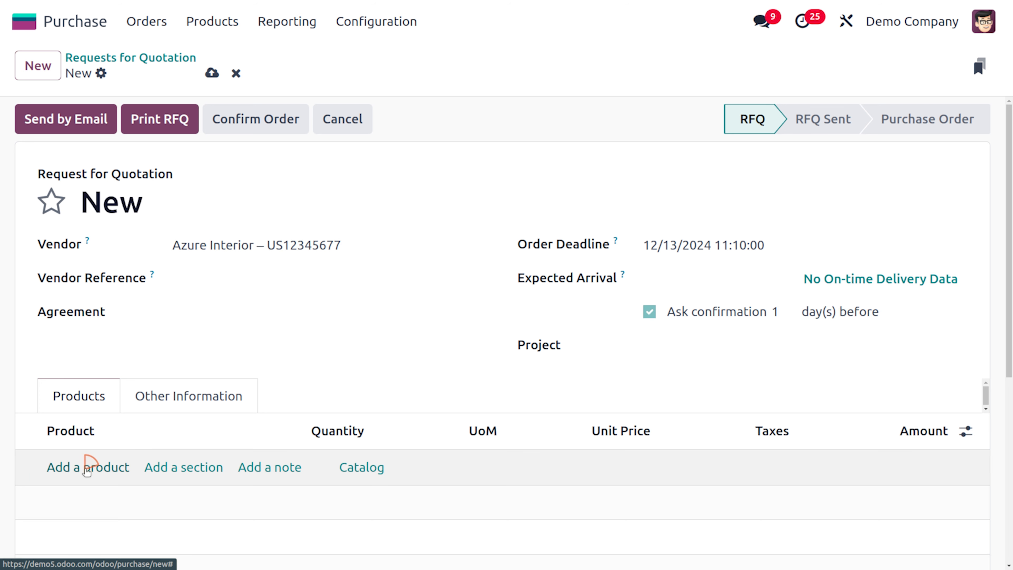
Add the Black embroidered t-shirt to the request for quotation with a quantity of 50.
left_click(86, 468)
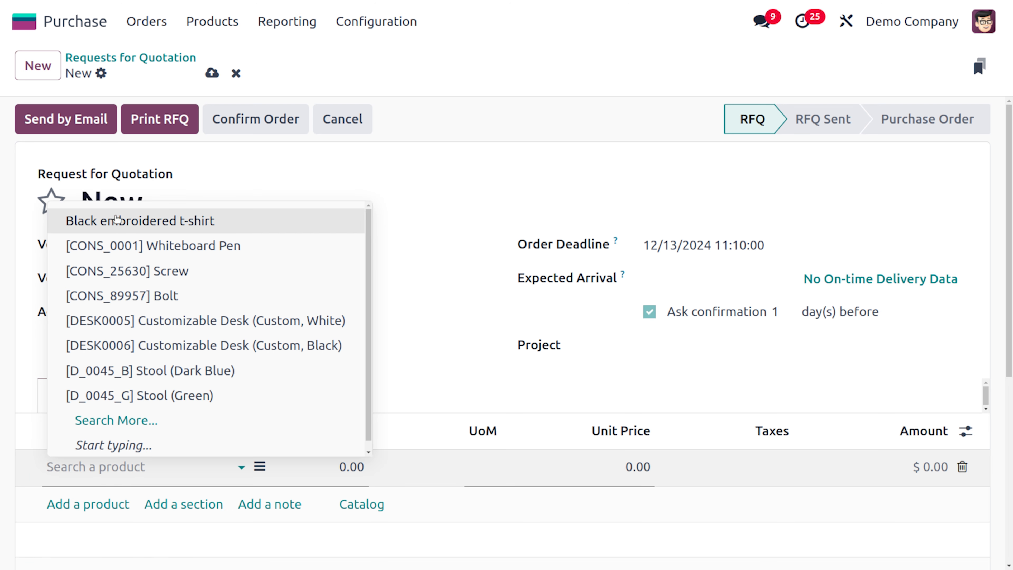
left_click(128, 224)
left_click(351, 465)
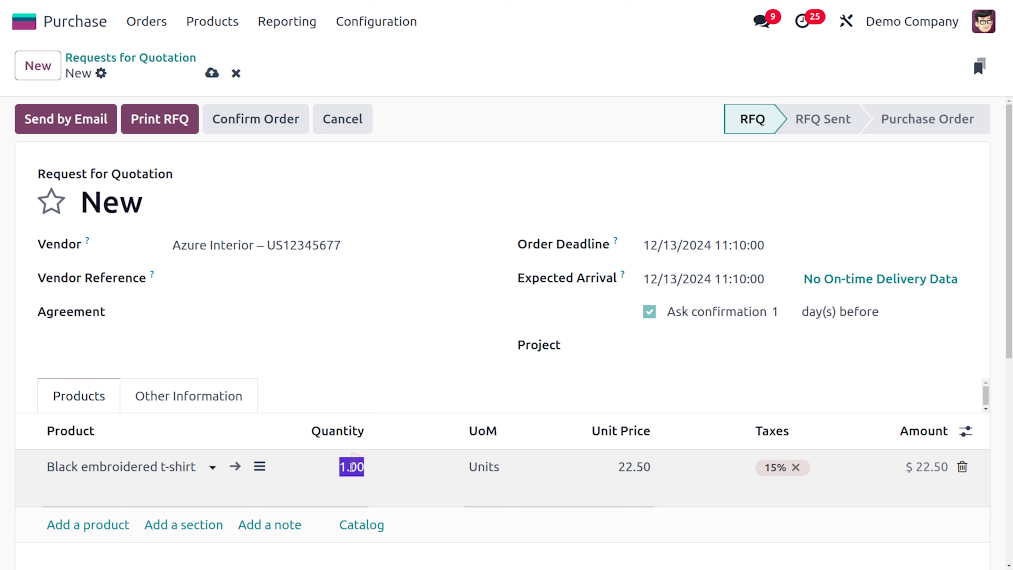
type("50")
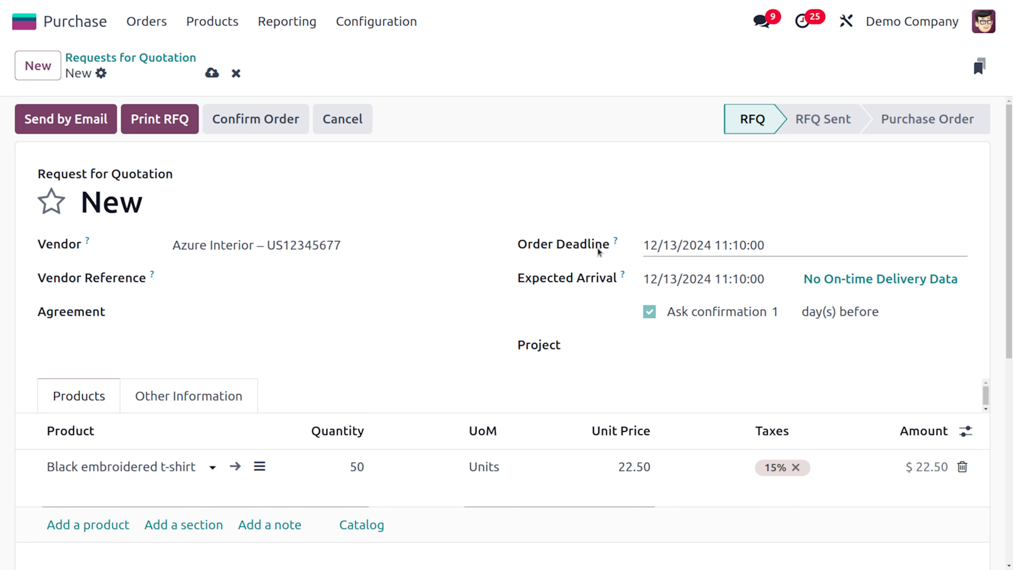
left_click(610, 199)
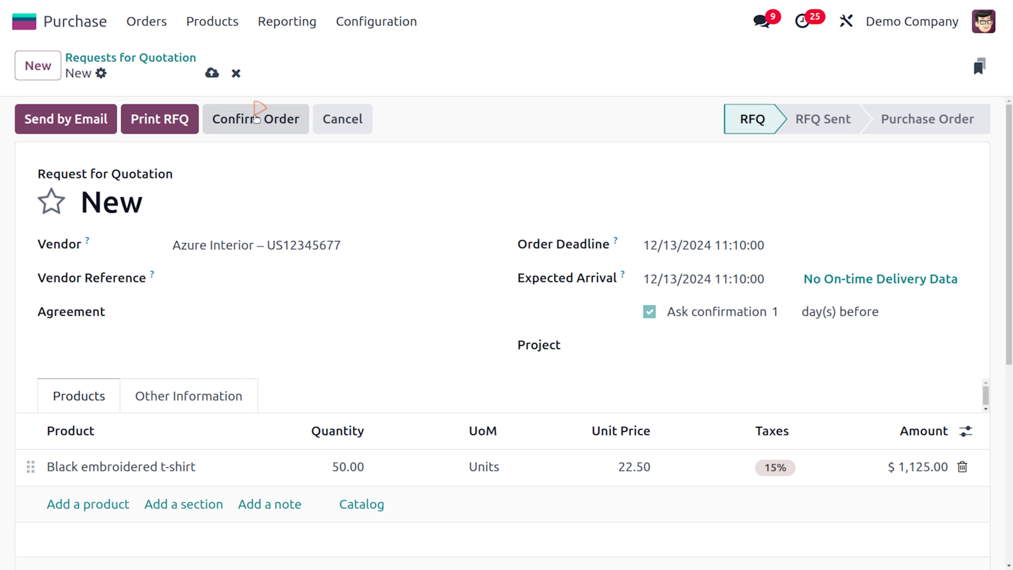
Confirm the request for quotation as a purchase order and open its receipt for the incoming products.
left_click(256, 119)
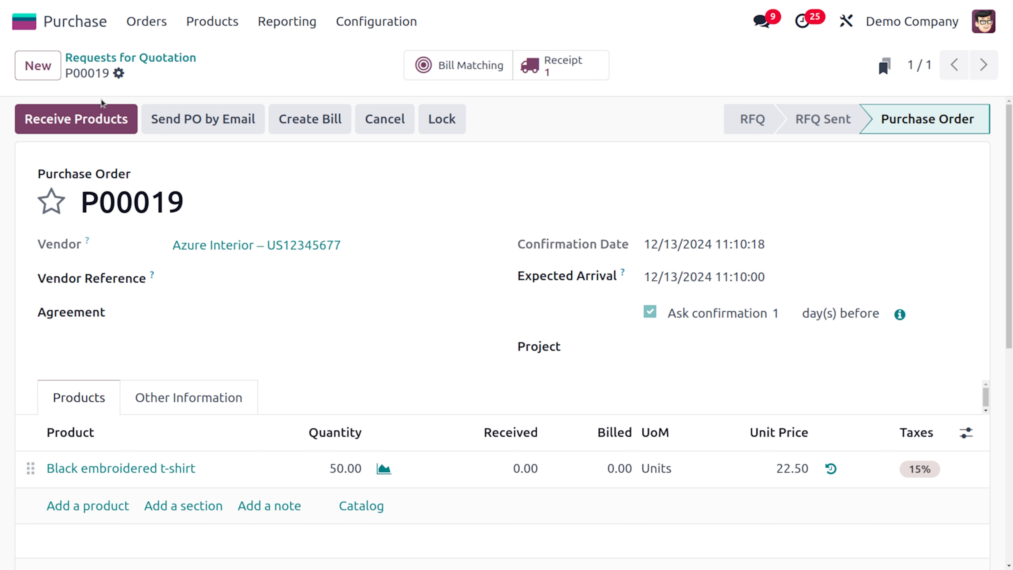
left_click(88, 119)
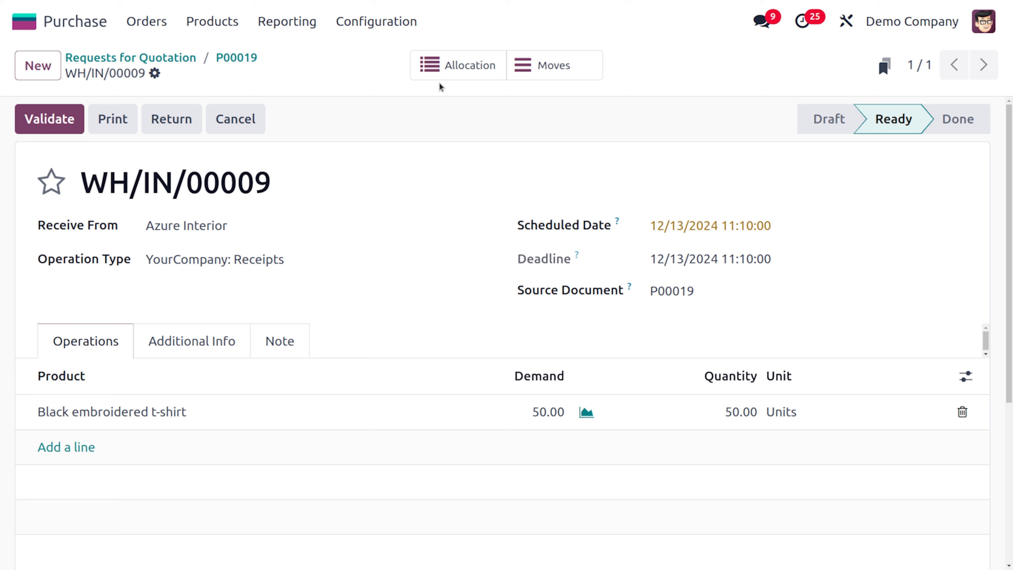
Assign the incoming t-shirts to the customer's pending delivery in the receipt's allocation report, and validate the receipt.
left_click(452, 63)
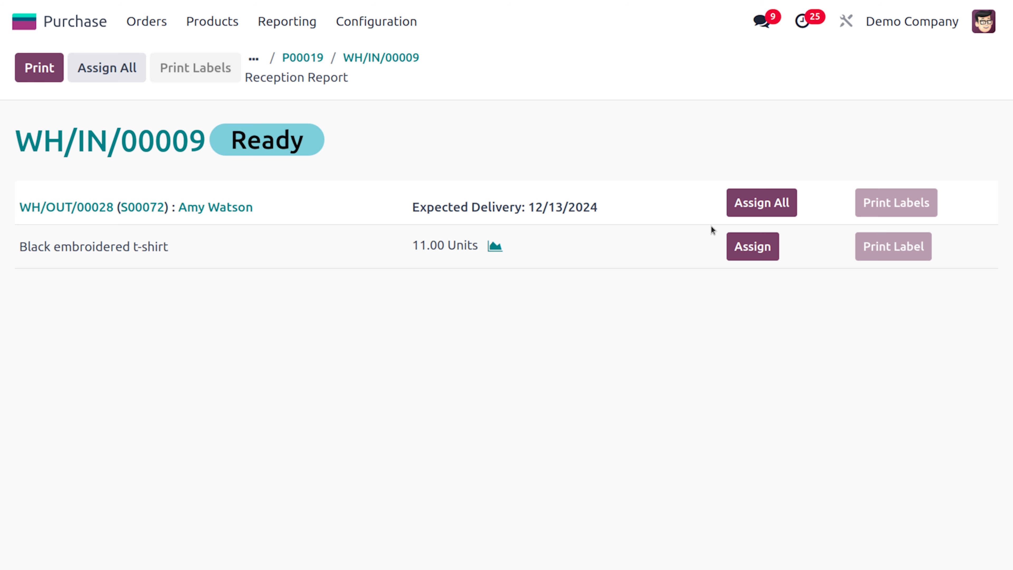
left_click(752, 247)
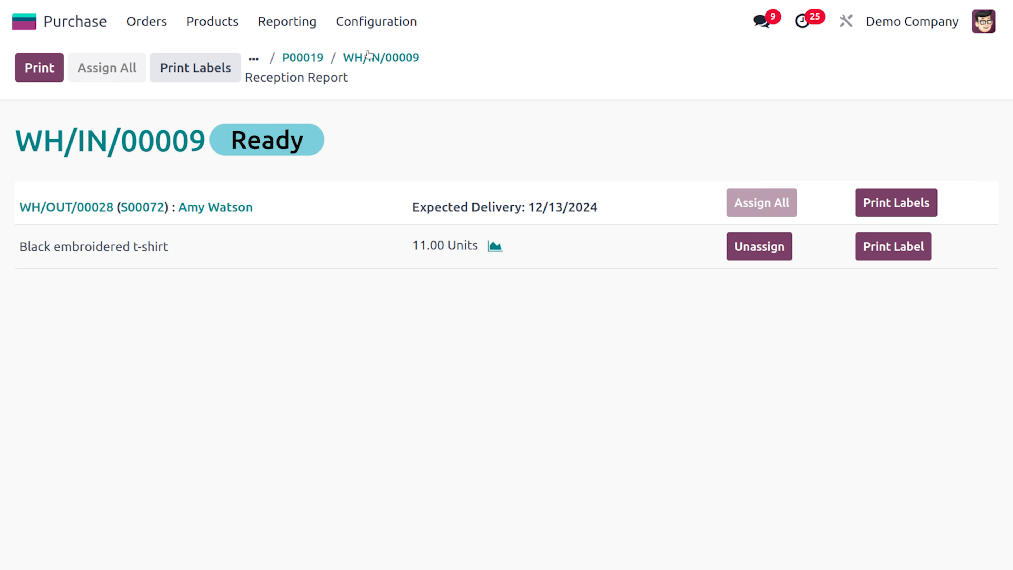
left_click(373, 56)
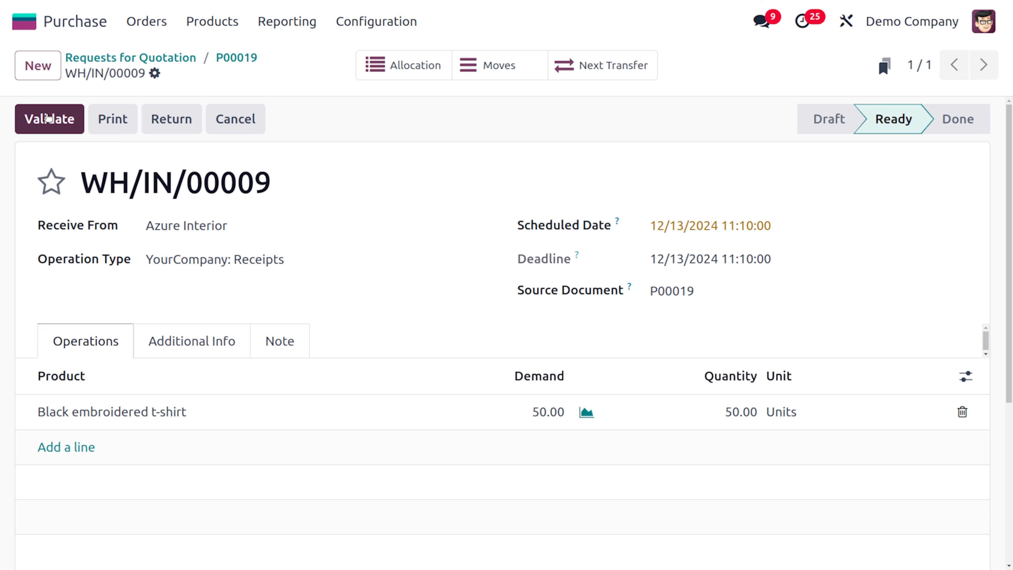
left_click(48, 117)
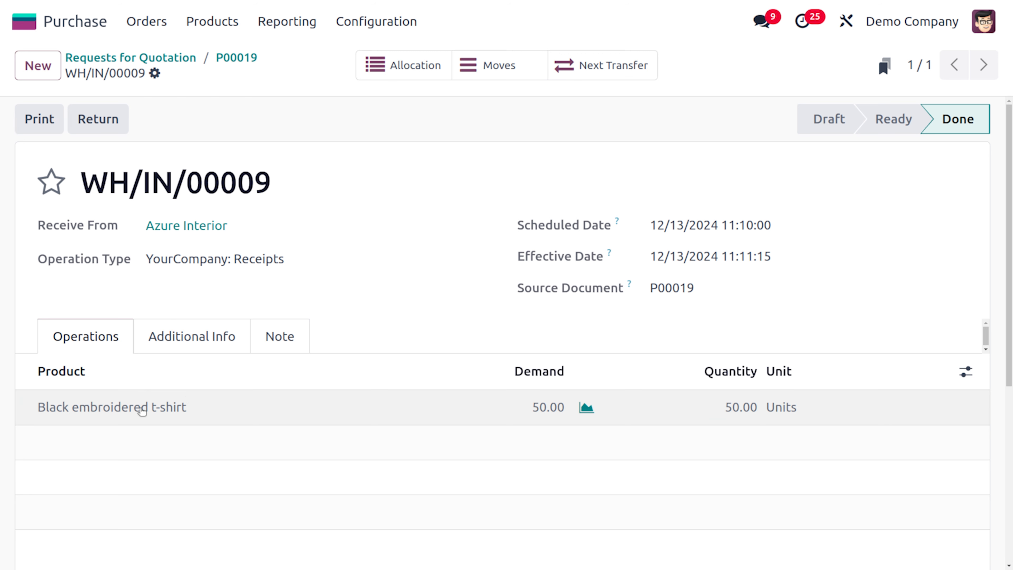
Open the t-shirt's product record from the receipt's stock move and examine its on-hand and forecasted quantities.
left_click(143, 411)
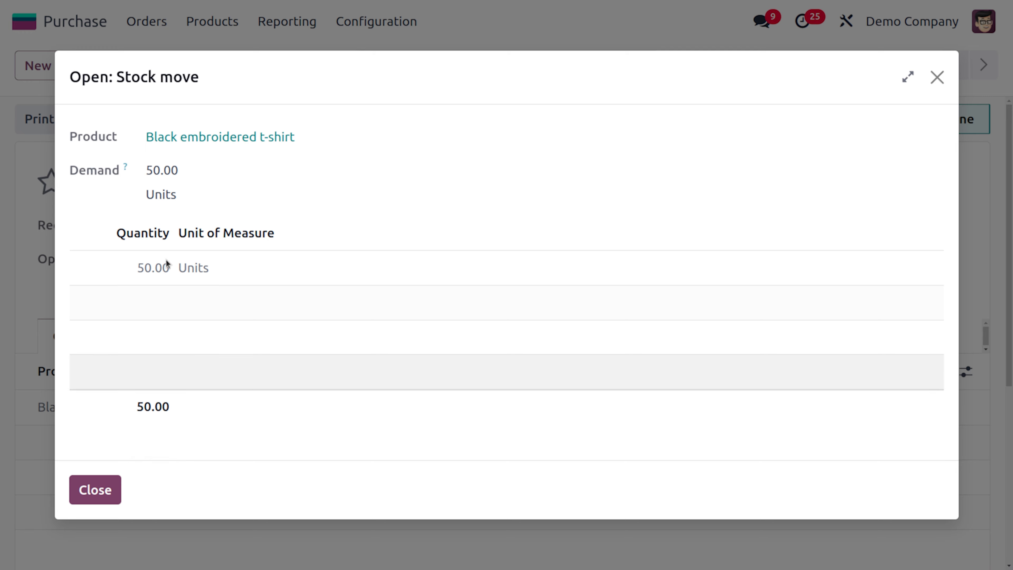
left_click(229, 136)
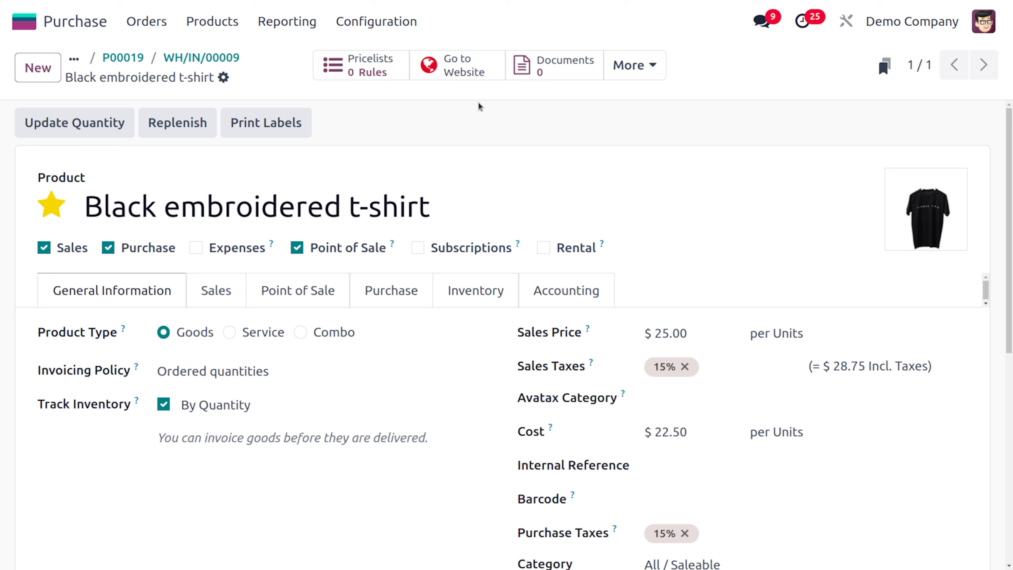
left_click(618, 68)
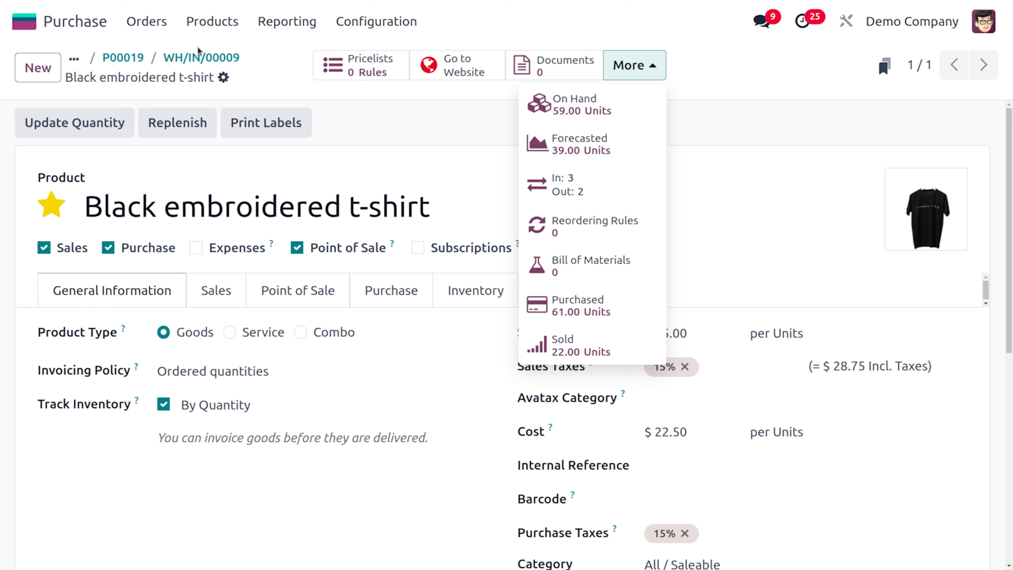
Go back to the t-shirt receipt, open the customer's delivery order as its next transfer, and validate the delivery.
left_click(206, 61)
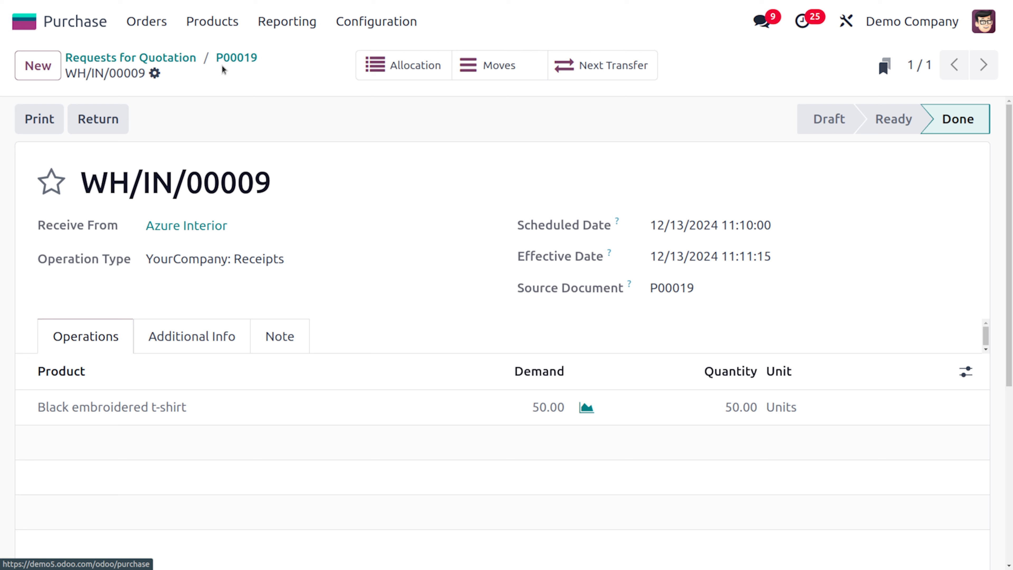
left_click(616, 60)
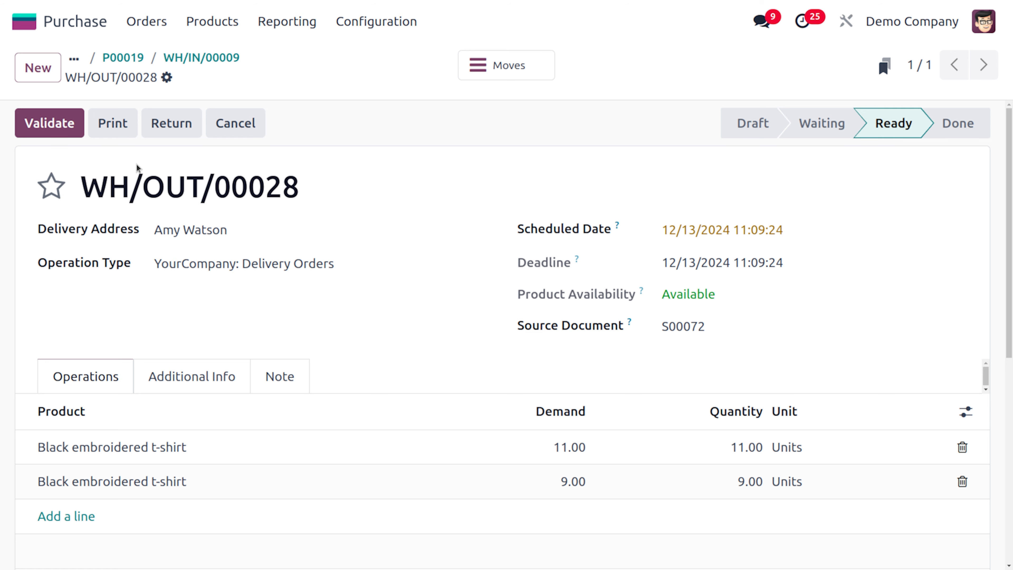
left_click(53, 124)
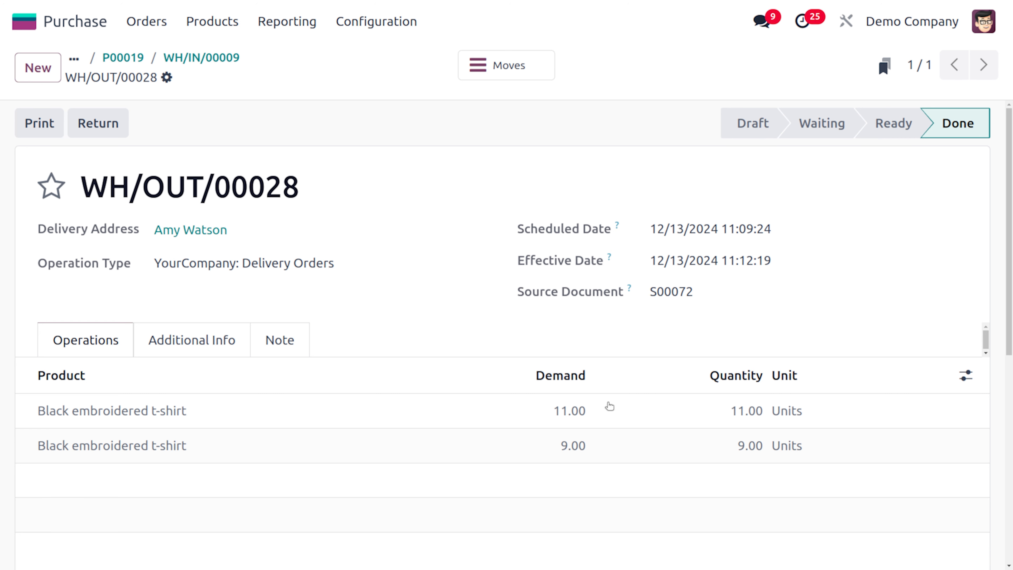
Examine the detailed stock moves of the validated delivery and return to the t-shirt receipt.
left_click(526, 66)
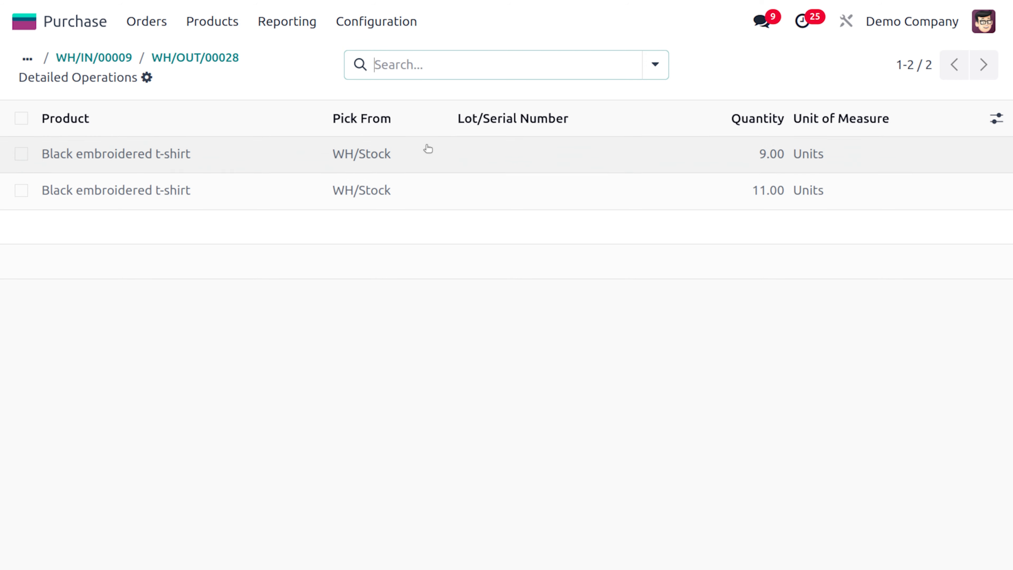
left_click(217, 60)
left_click(208, 59)
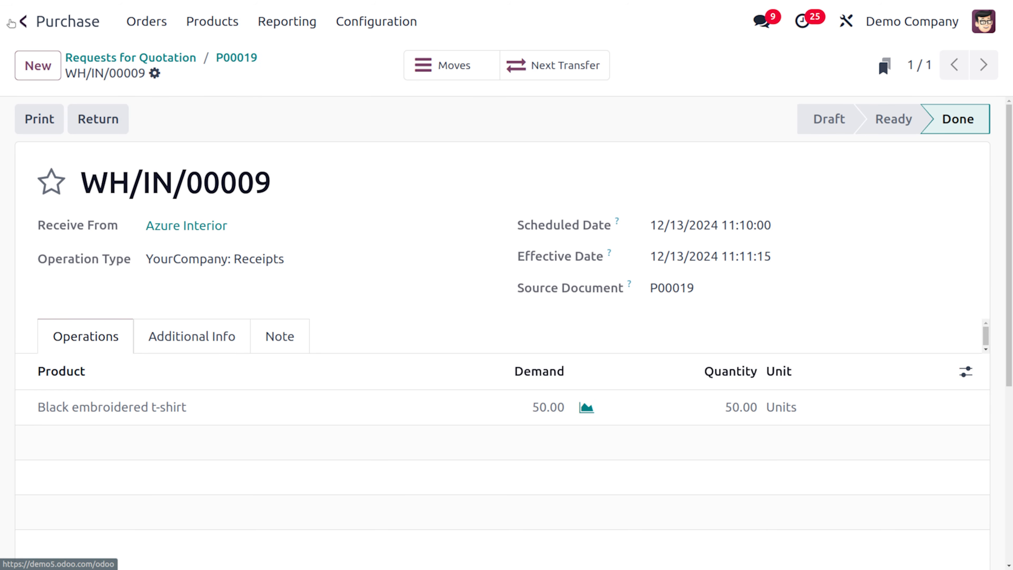
Switch to the Sales app and open the delivery of the most recent sales order to check its status.
left_click(22, 25)
type("sa")
key("Return")
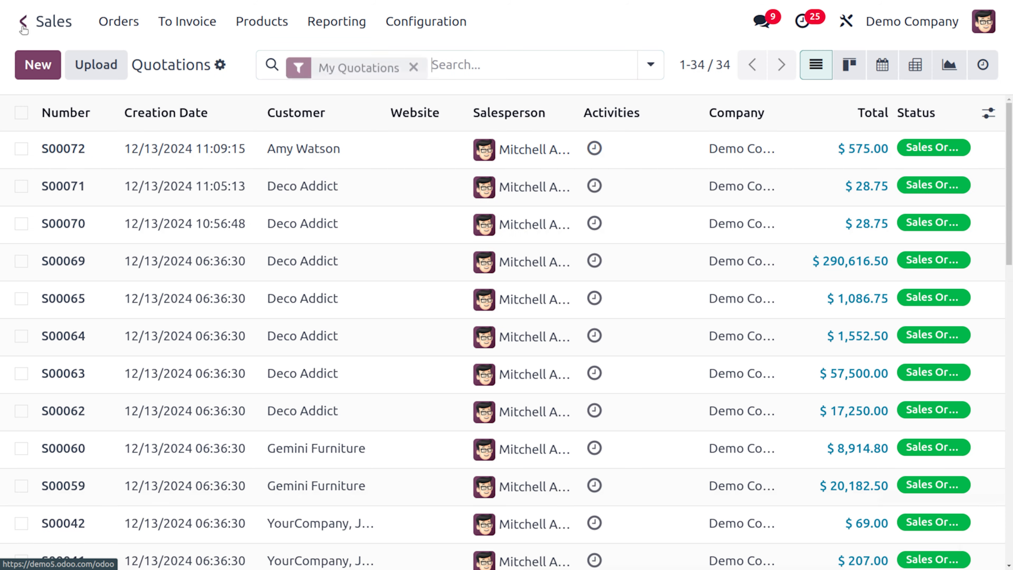
left_click(278, 153)
left_click(479, 79)
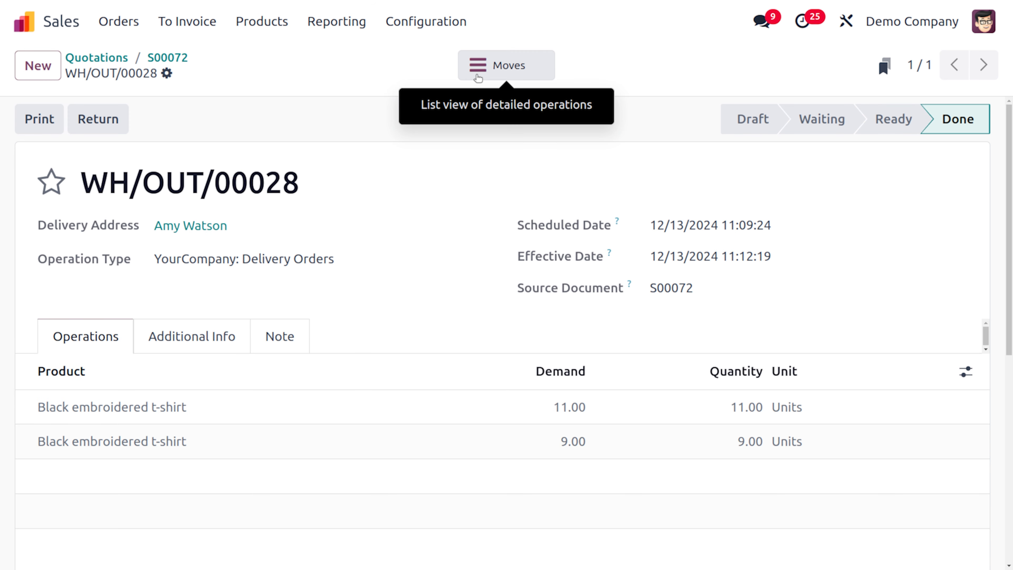